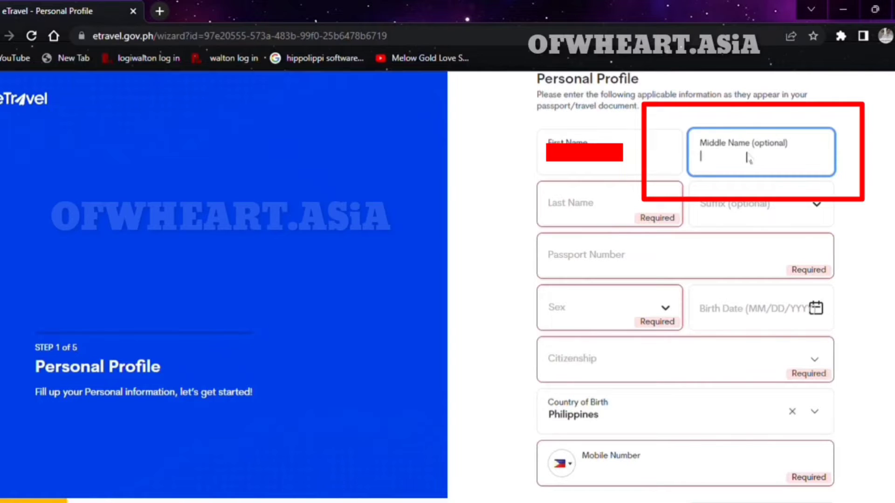
Enter the traveller's middle name and last name, and paste the passport number.
type("F")
left_click(605, 208)
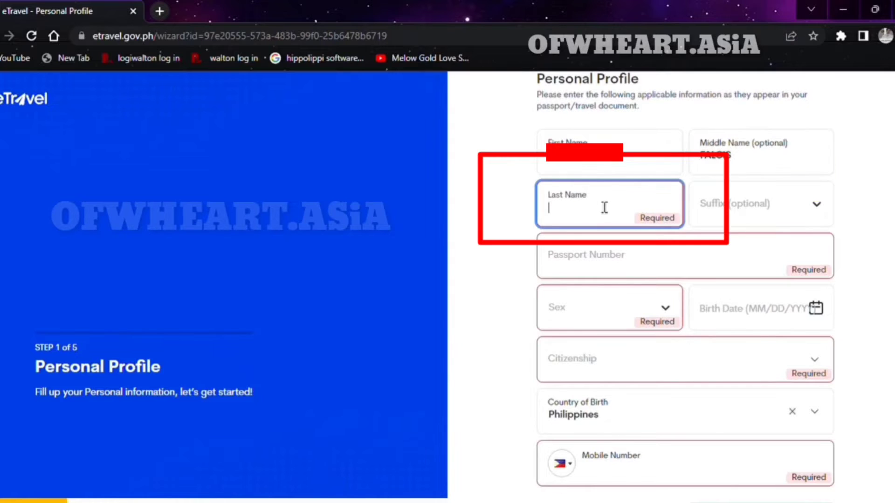
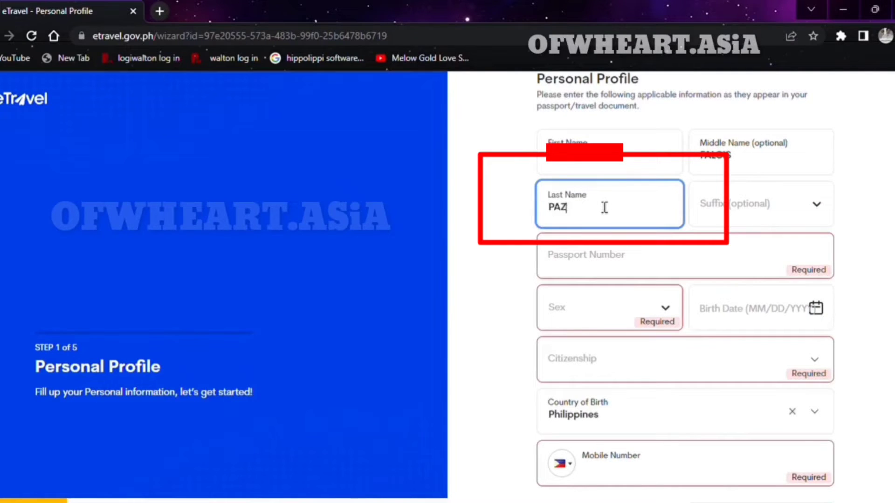
left_click(704, 269)
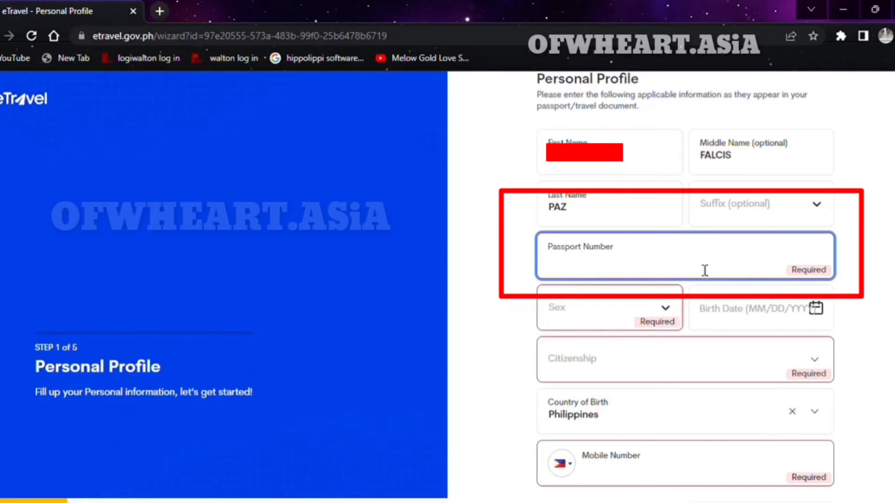
key("ctrl+v")
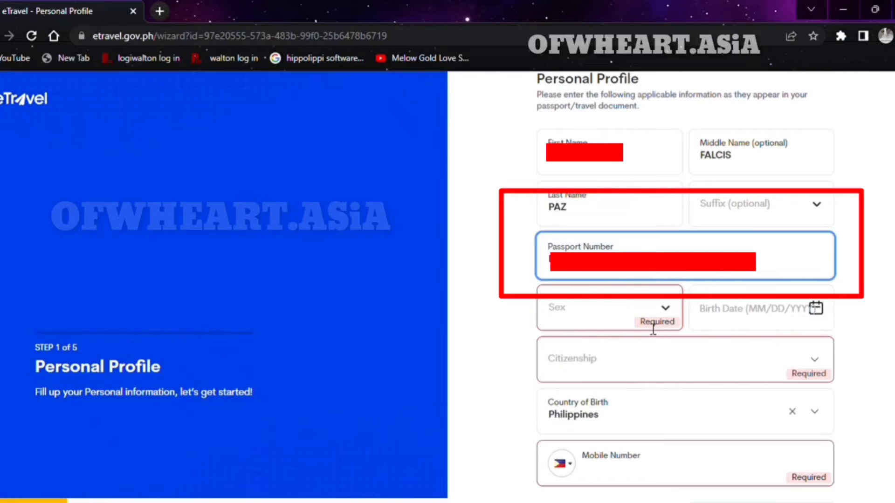
Set sex to FEMALE and citizenship to Filipino.
left_click(644, 306)
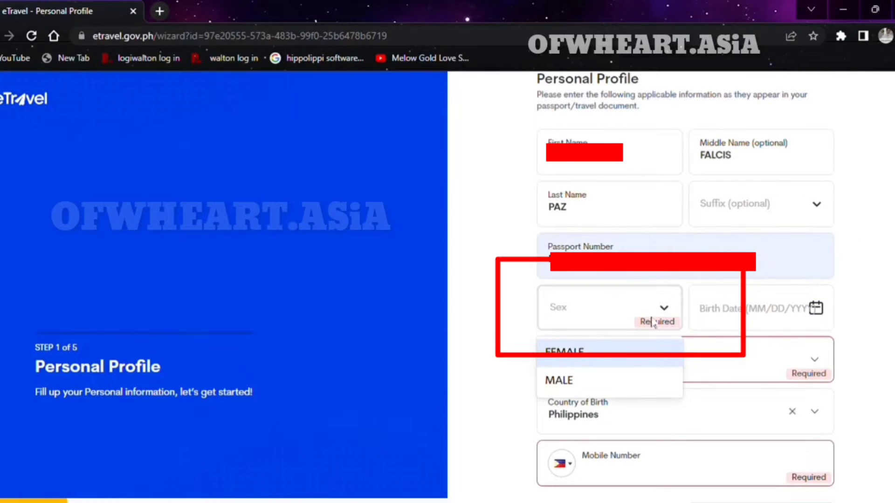
left_click(665, 311)
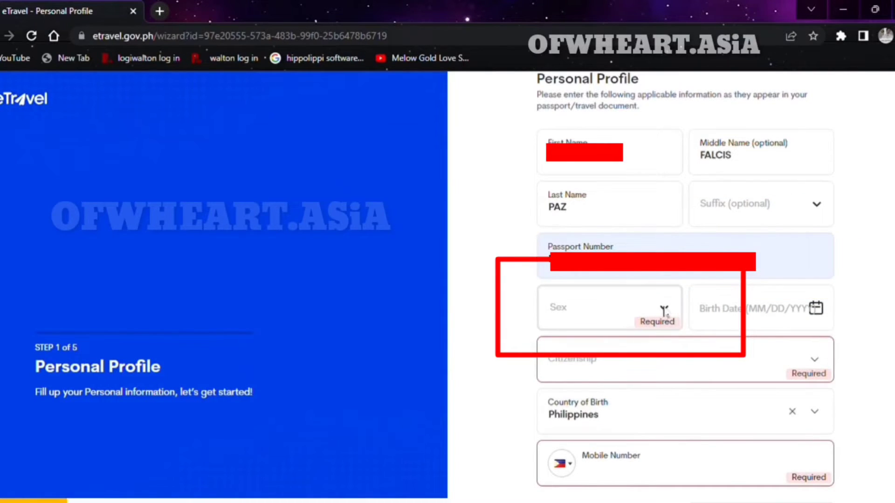
left_click(664, 310)
left_click(617, 365)
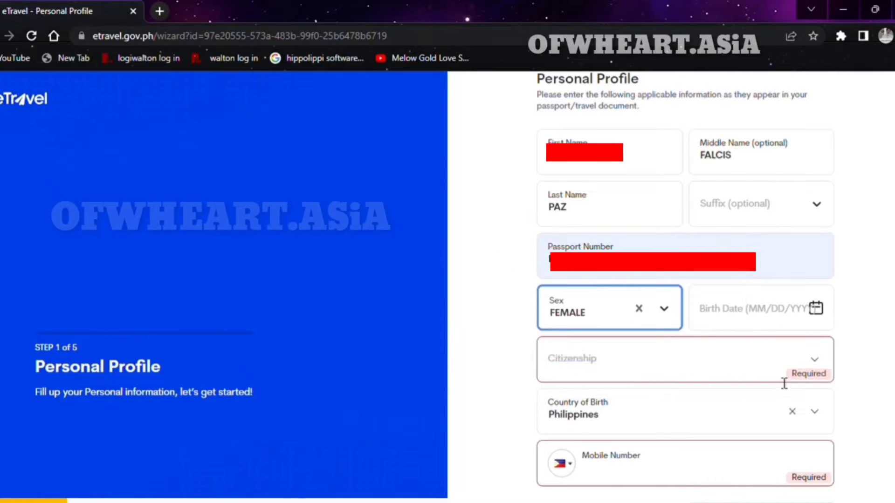
left_click(820, 368)
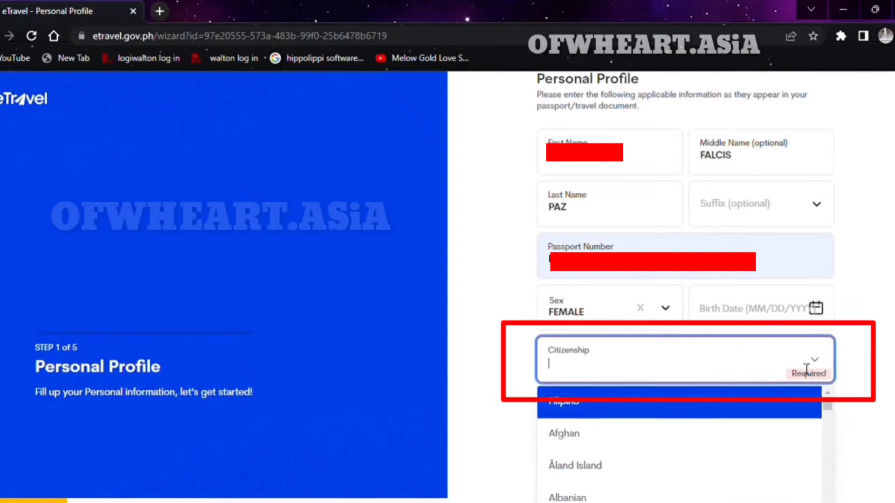
left_click(667, 404)
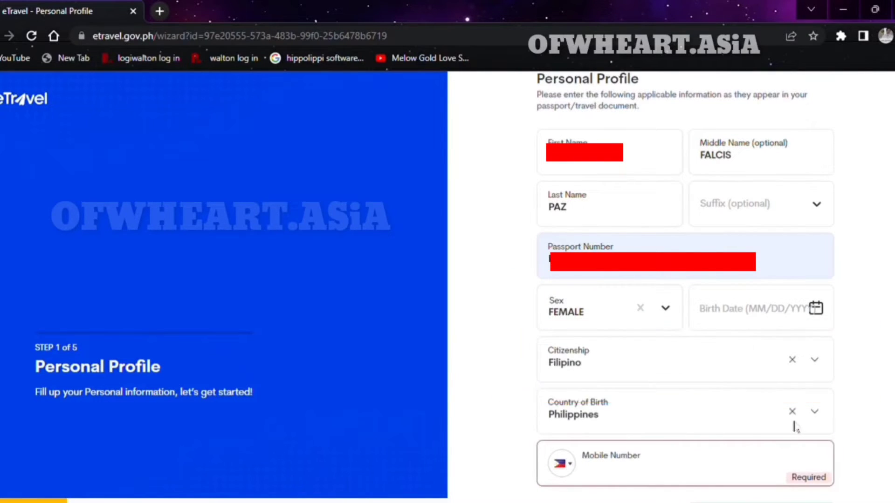
left_click(676, 477)
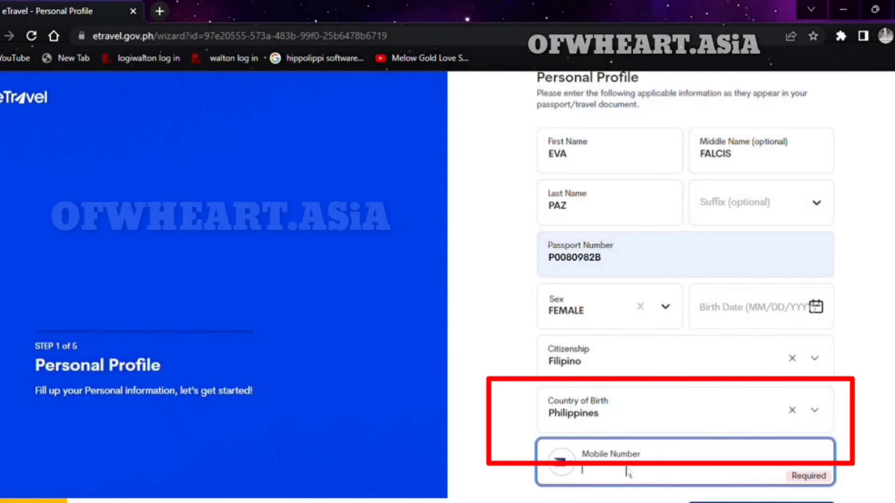
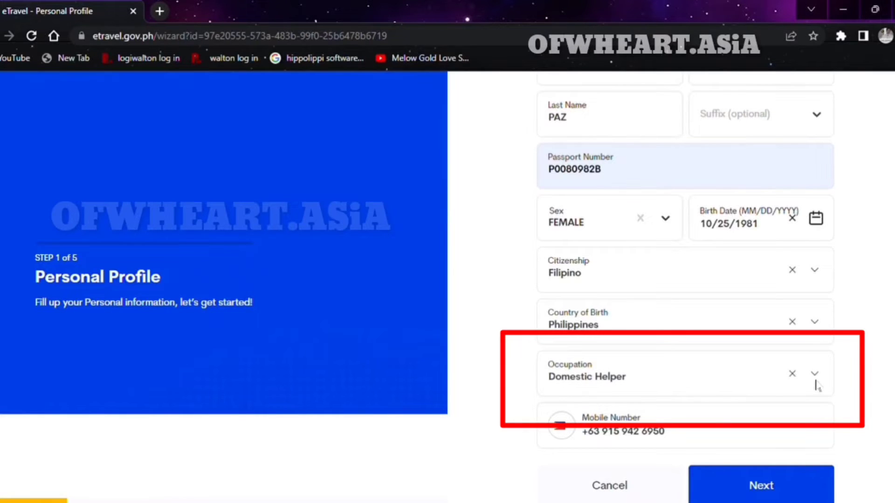
Enter the traveller's mobile number and birth date, choose Domestic Helper occupation, and submit the profile.
left_click(820, 382)
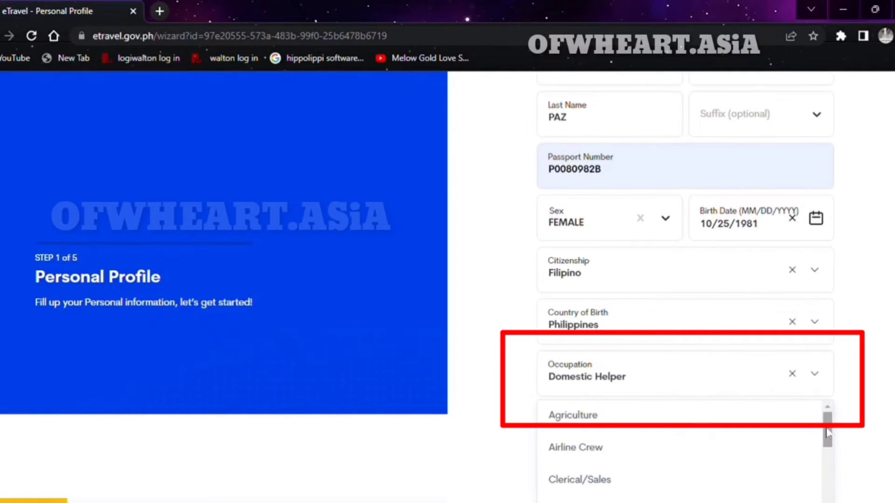
left_click_drag(828, 434, 828, 477)
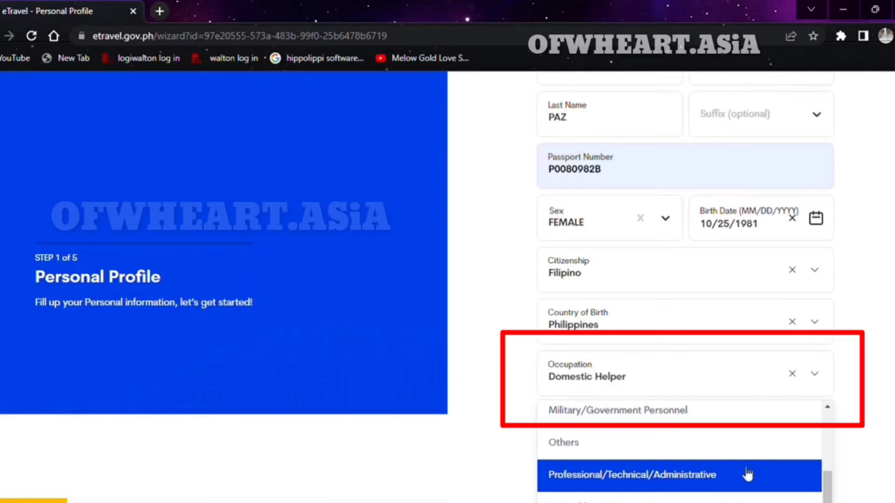
left_click_drag(828, 489, 829, 453)
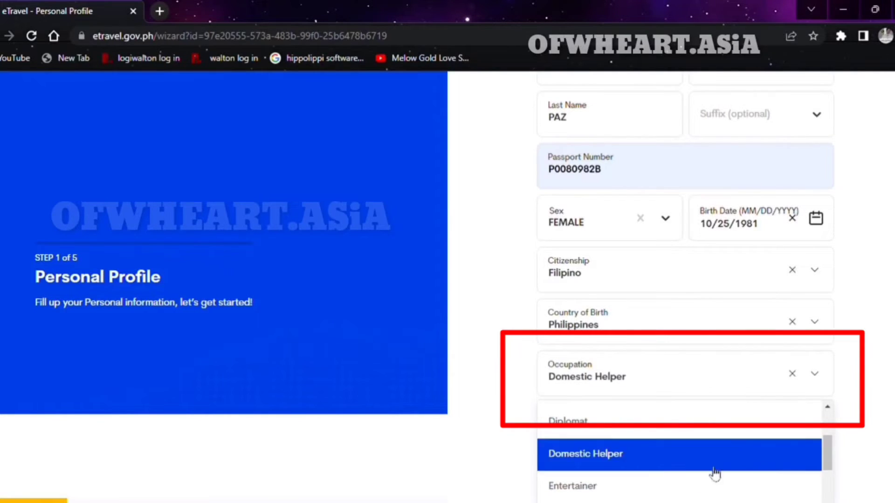
left_click(658, 452)
left_click(780, 492)
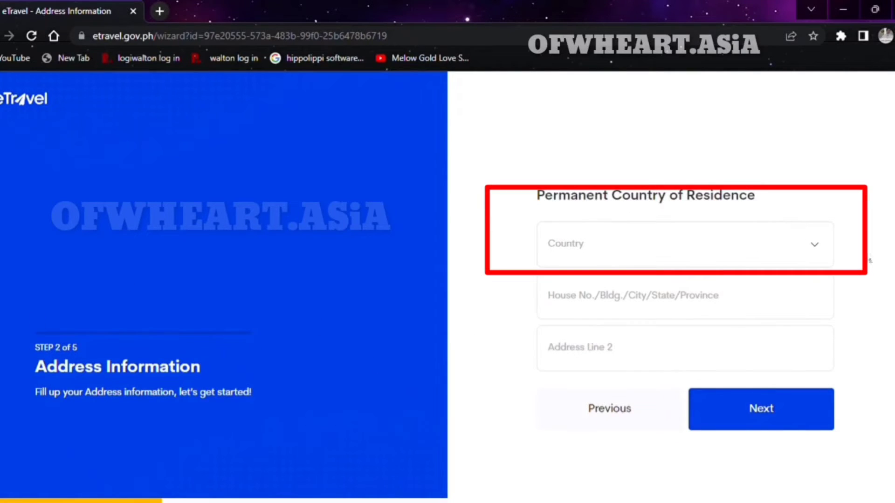
Choose Philippines, REGION XII (SOCCSKSARGEN) and SARANGANI for country, region and province.
left_click(818, 252)
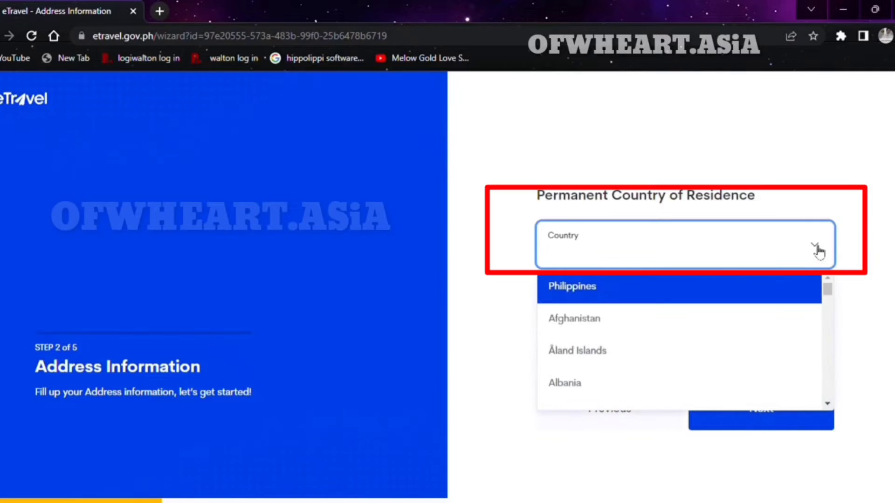
left_click(713, 298)
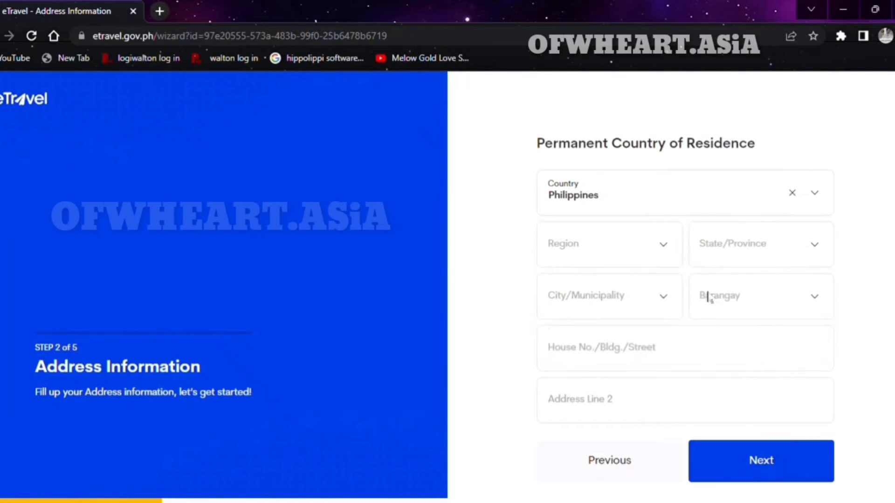
left_click(665, 246)
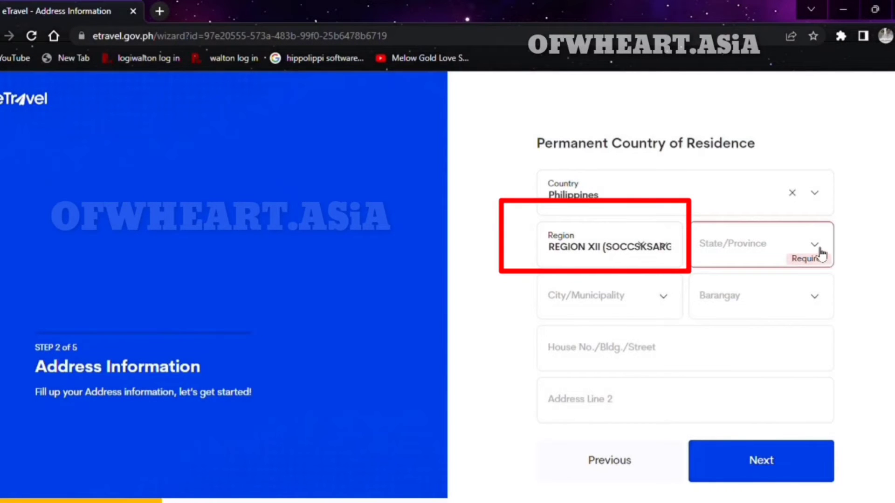
left_click(819, 254)
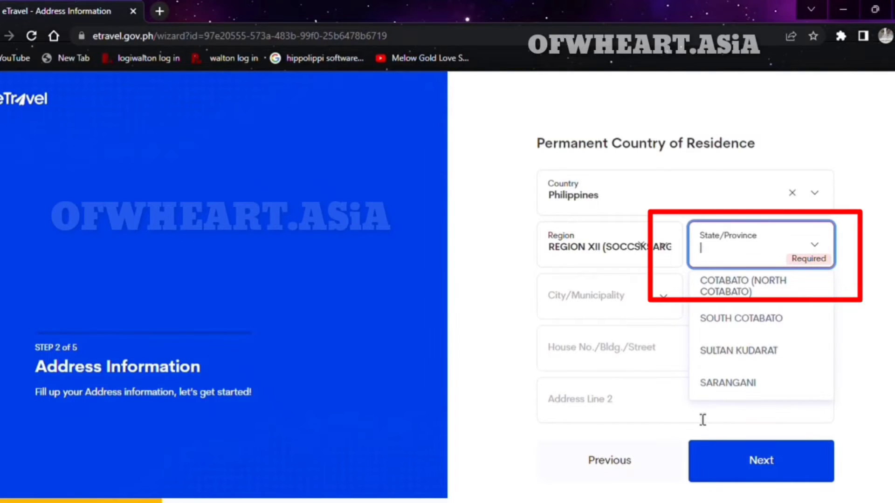
left_click(761, 388)
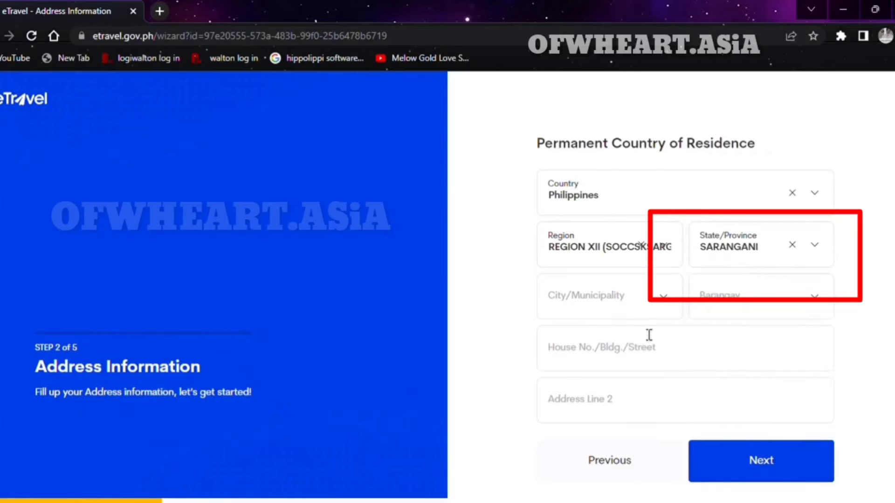
left_click(667, 306)
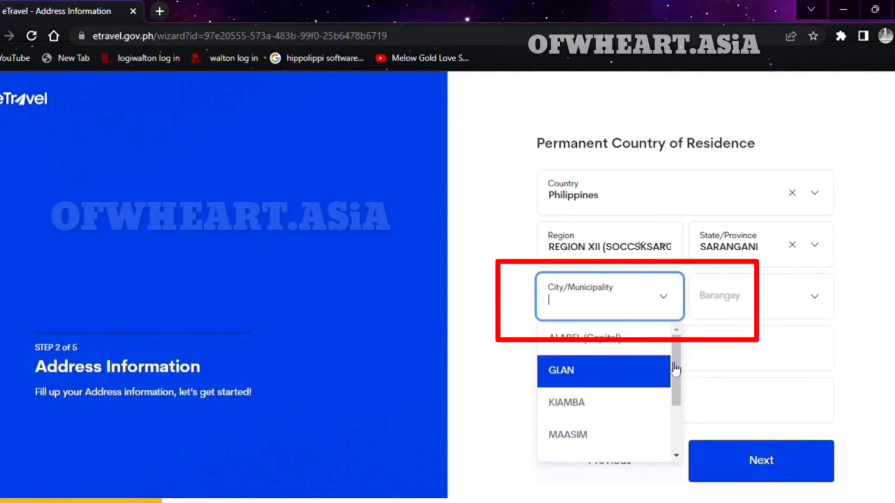
scroll(677, 373, "down", 3)
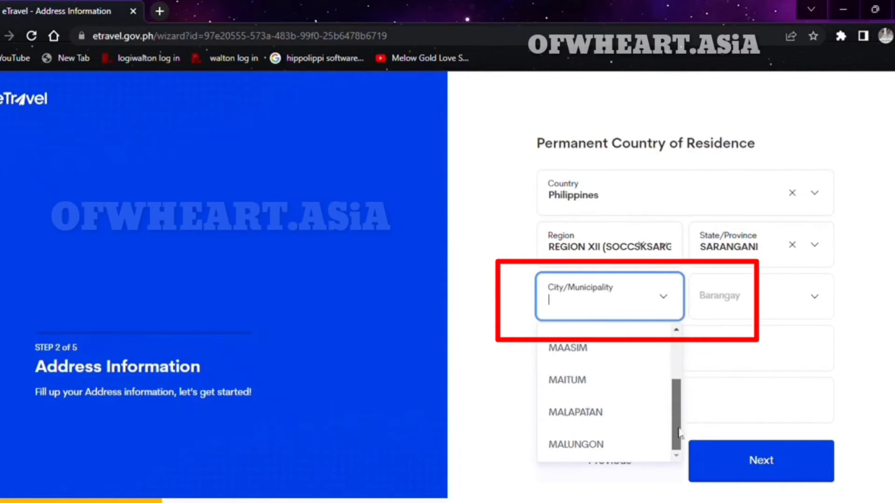
left_click(649, 450)
left_click(819, 302)
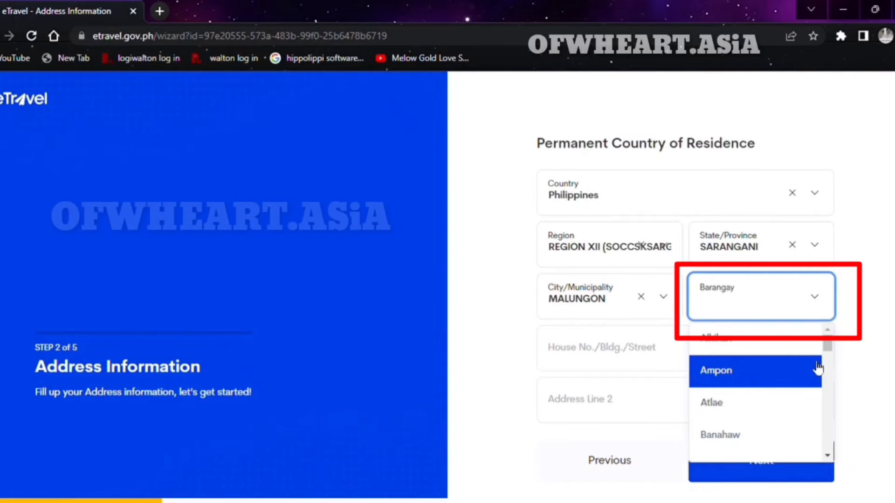
left_click(820, 404)
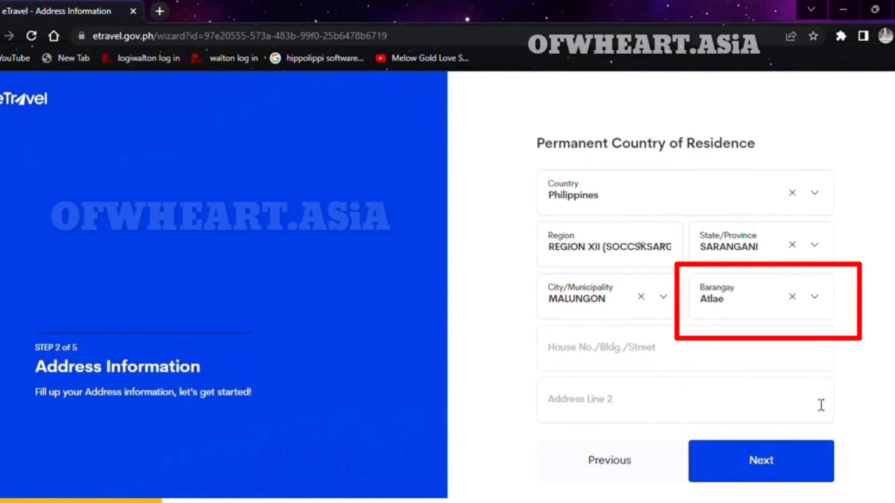
Enter house number 01 and submit the address.
left_click(669, 367)
type("01")
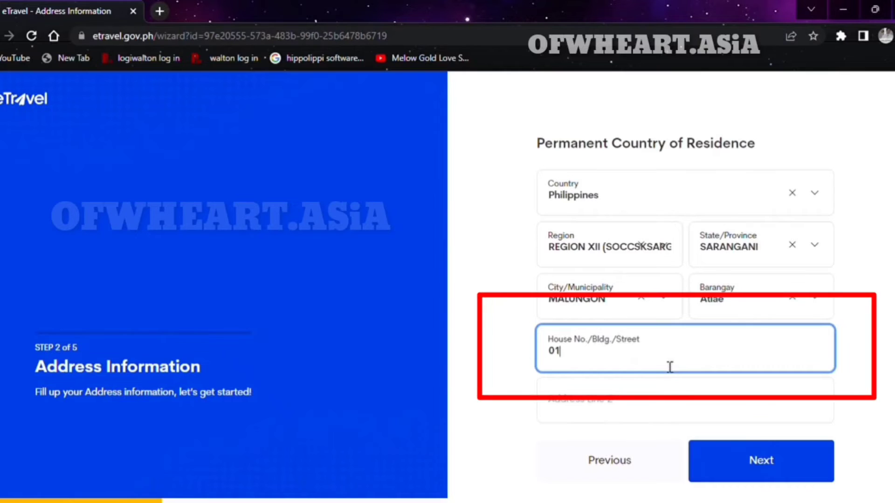
left_click(731, 422)
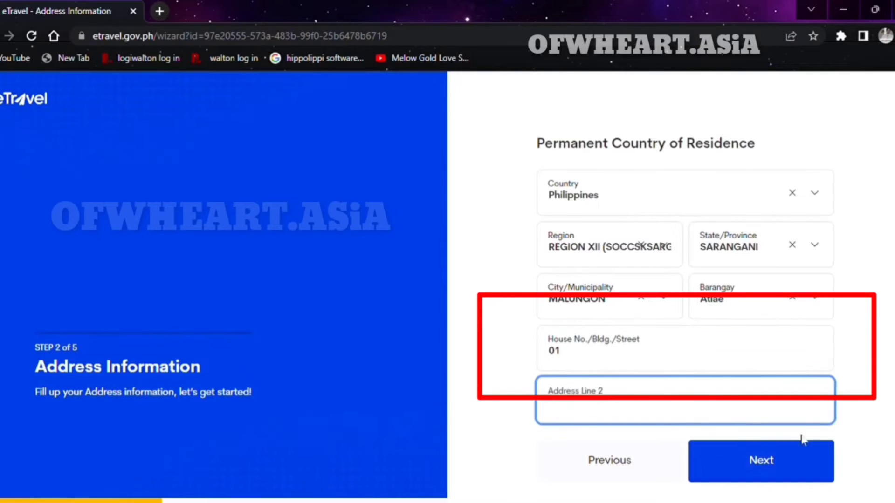
left_click(792, 462)
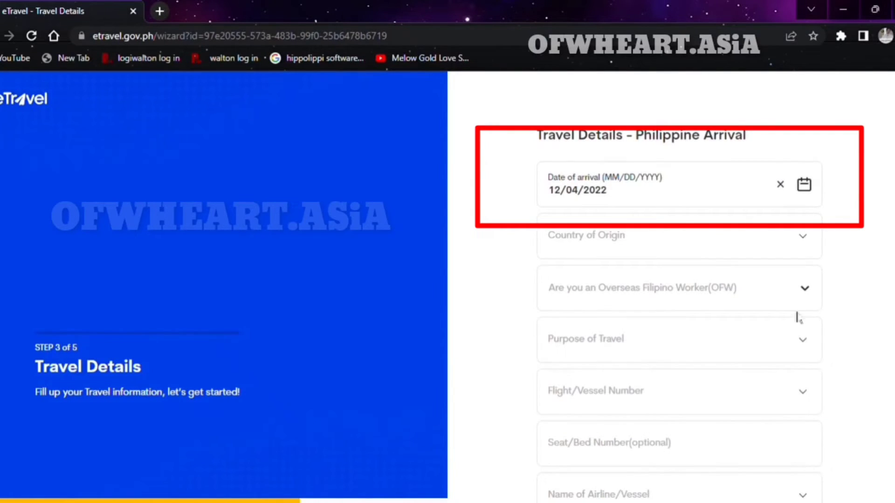
Set origin to Saudi Arabia, answer YES to OFW, and classify as LANDBASE.
left_click(807, 237)
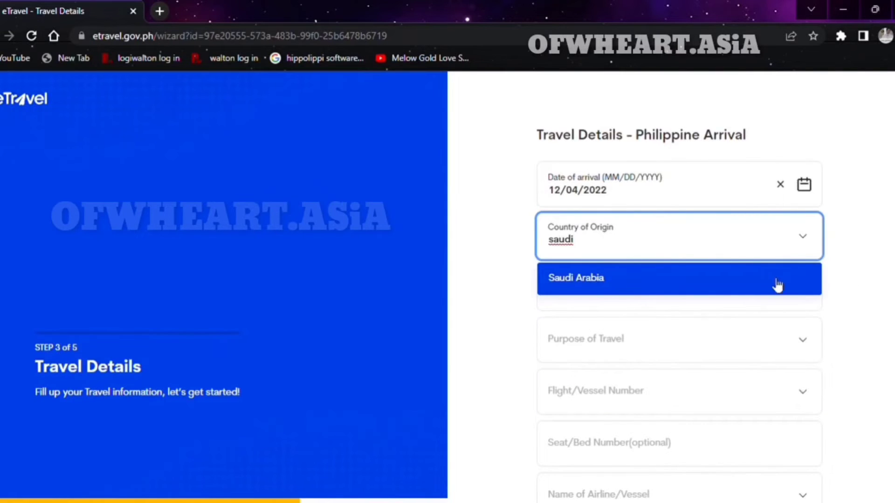
left_click(778, 285)
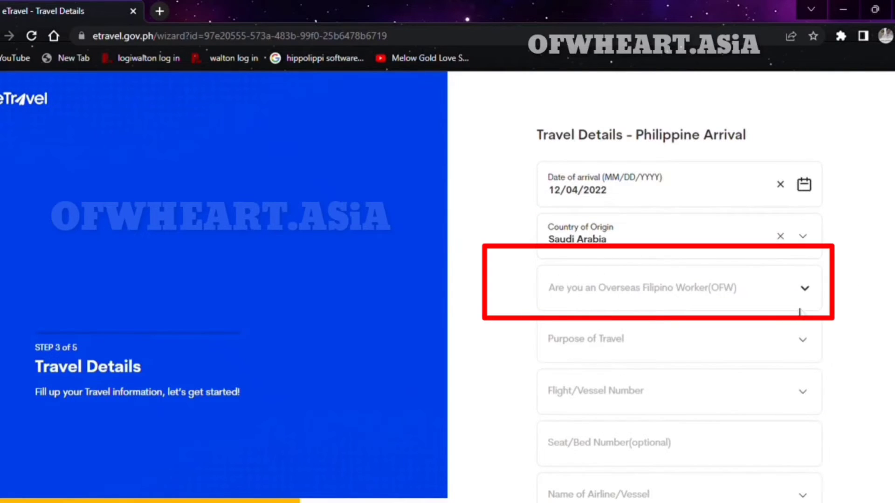
left_click(805, 294)
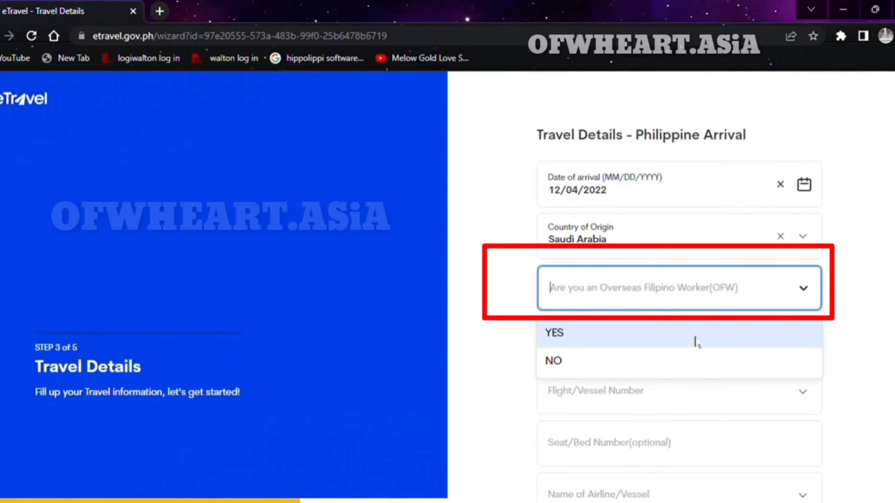
left_click(696, 342)
left_click(805, 350)
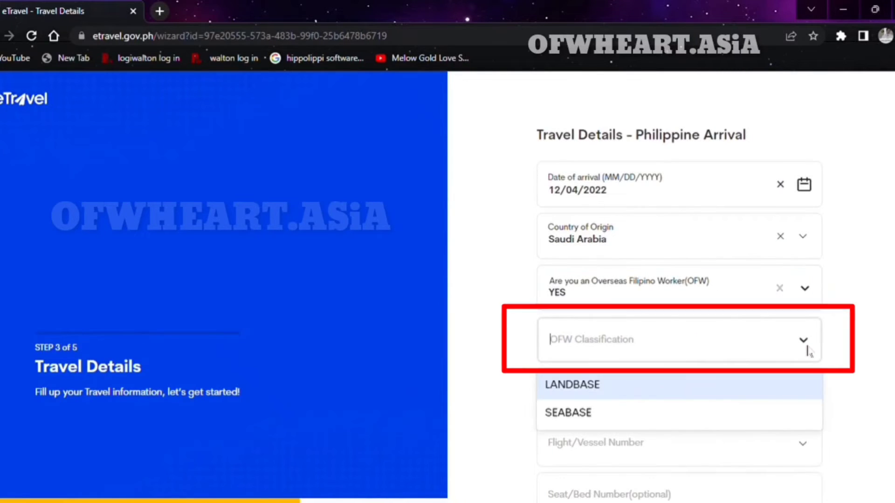
left_click(684, 394)
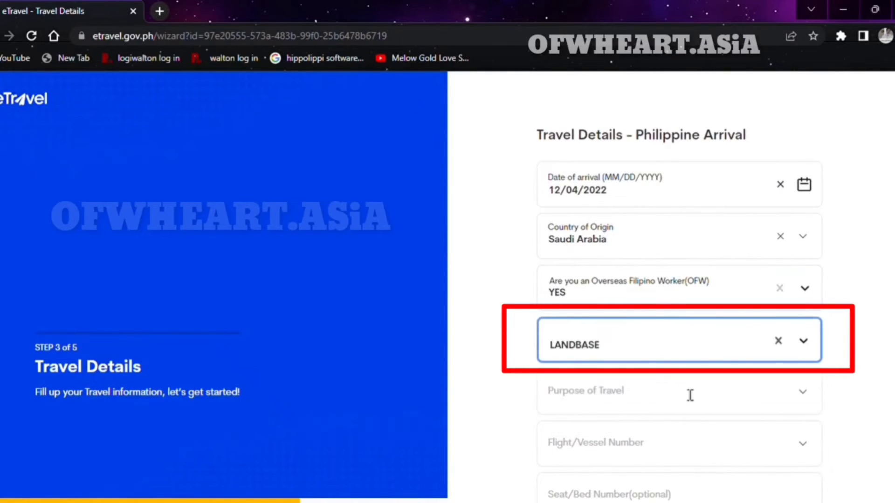
Set purpose of travel to Others and select Saudia flight SV870.
left_click(800, 404)
left_click(811, 404)
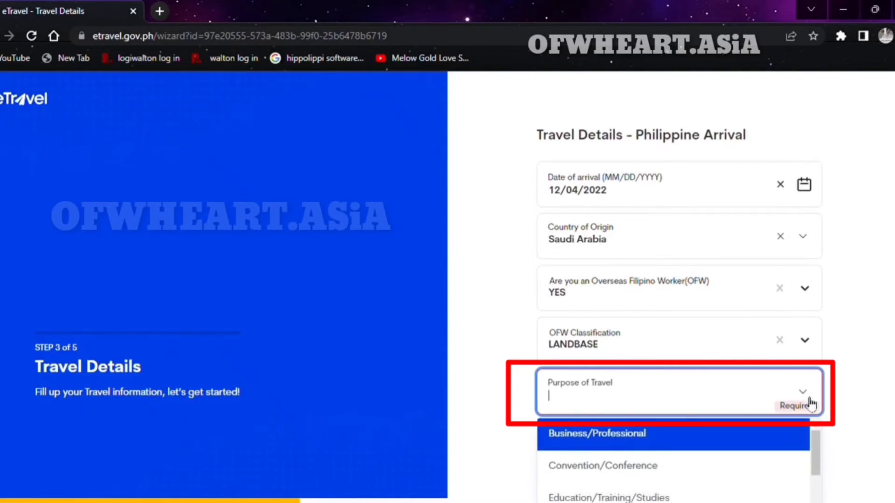
left_click_drag(814, 447, 816, 501)
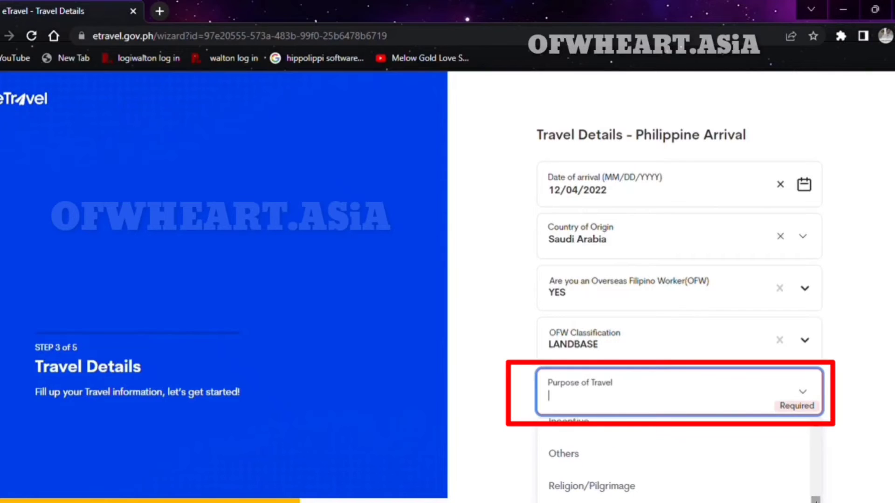
left_click(686, 456)
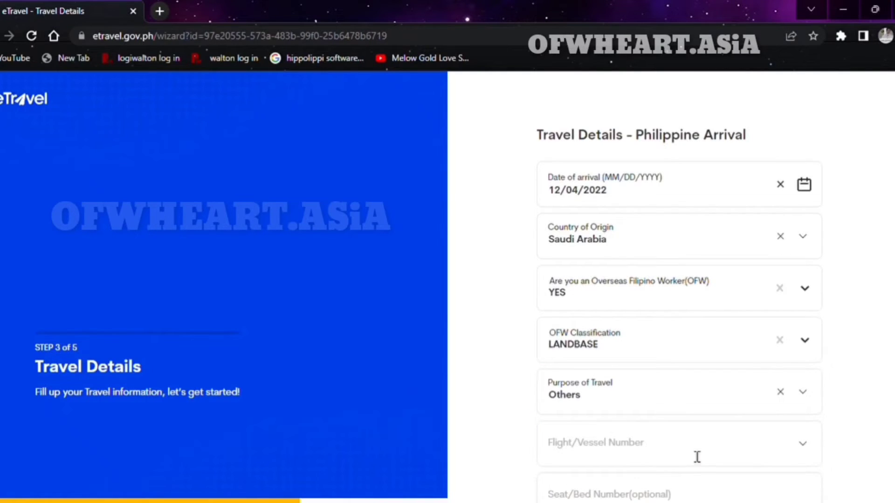
left_click(809, 398)
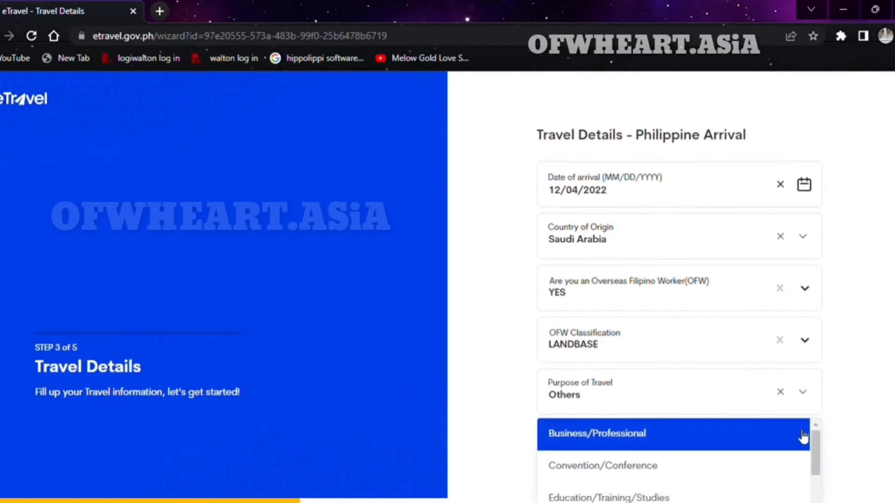
left_click_drag(815, 455, 819, 502)
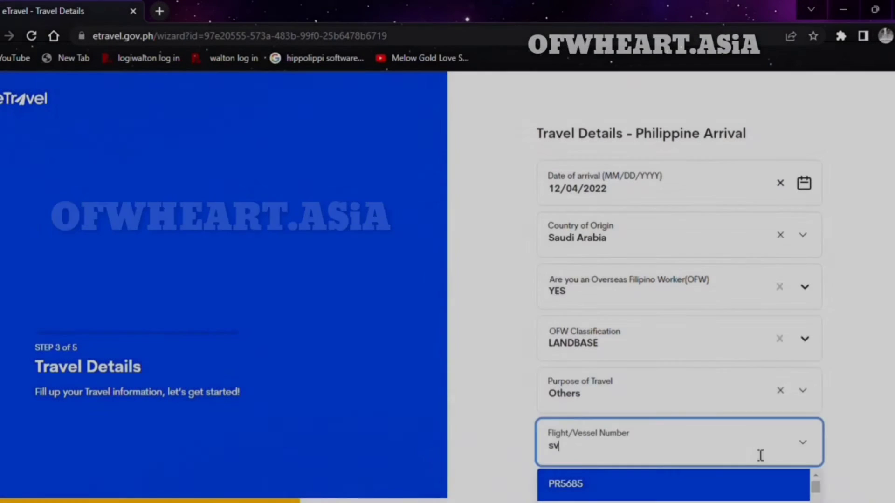
type("v87")
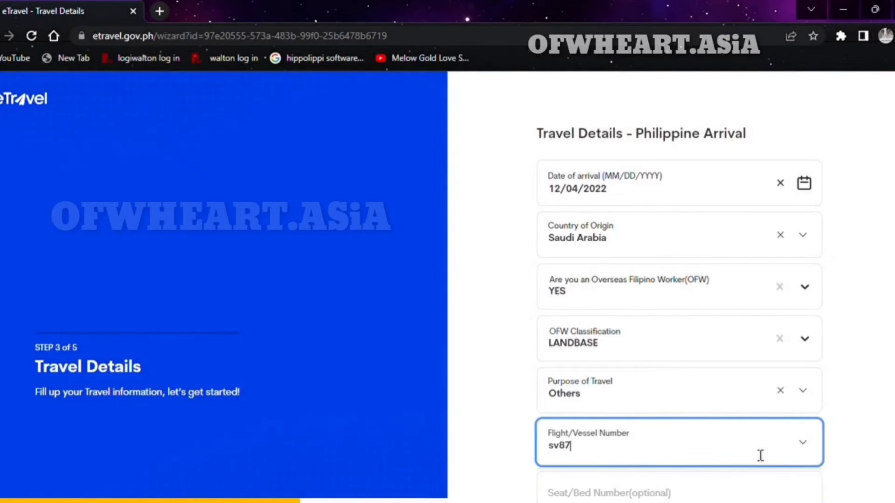
left_click(762, 486)
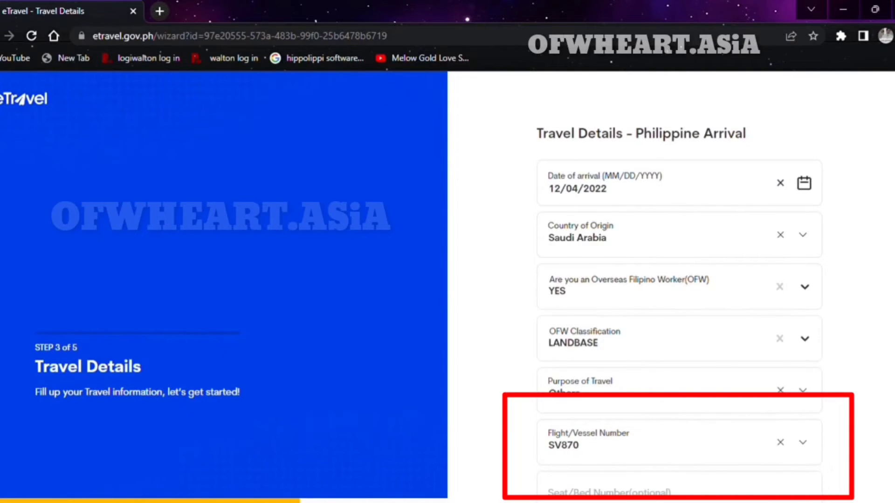
Choose AIRCRAFT PASSENGER as traveller type and submit the travel details.
scroll(799, 475, "down", 2)
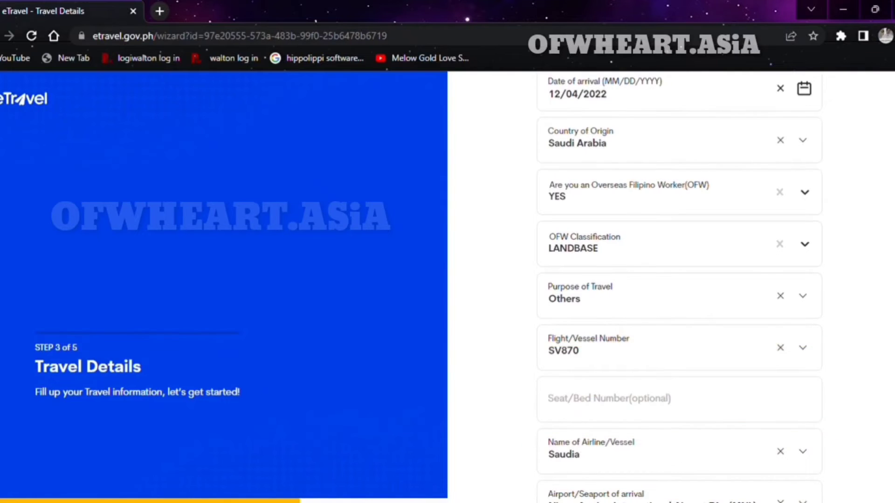
scroll(765, 440, "down", 1)
scroll(680, 286, "down", 1)
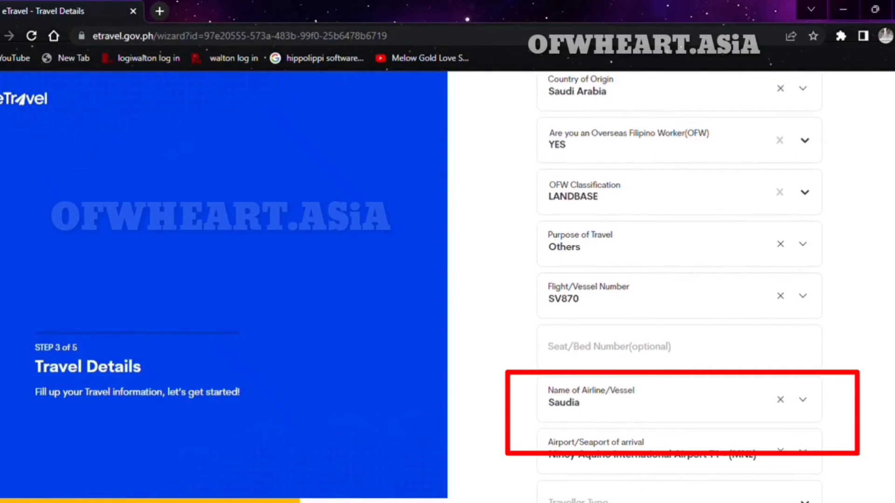
scroll(680, 287, "down", 2)
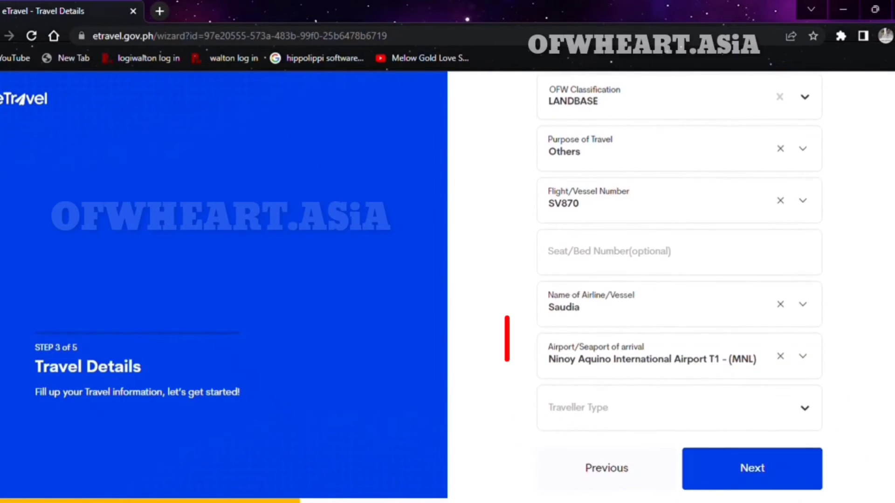
left_click(806, 412)
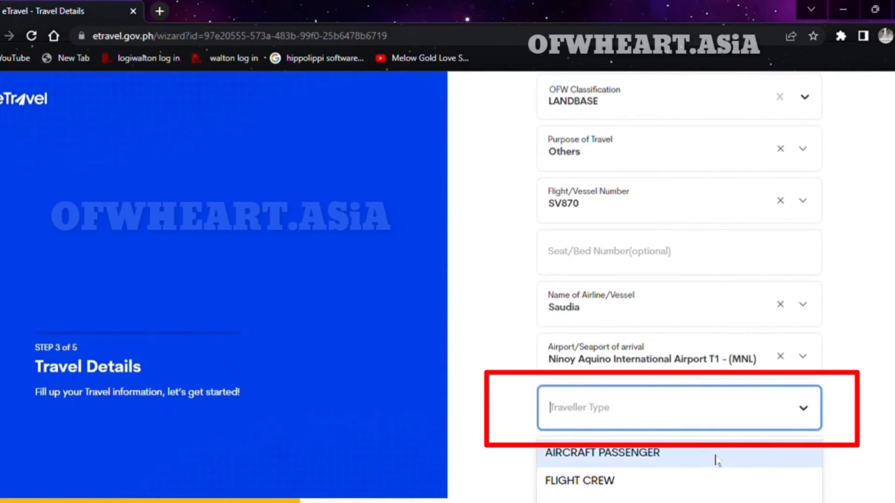
left_click(717, 459)
left_click(767, 474)
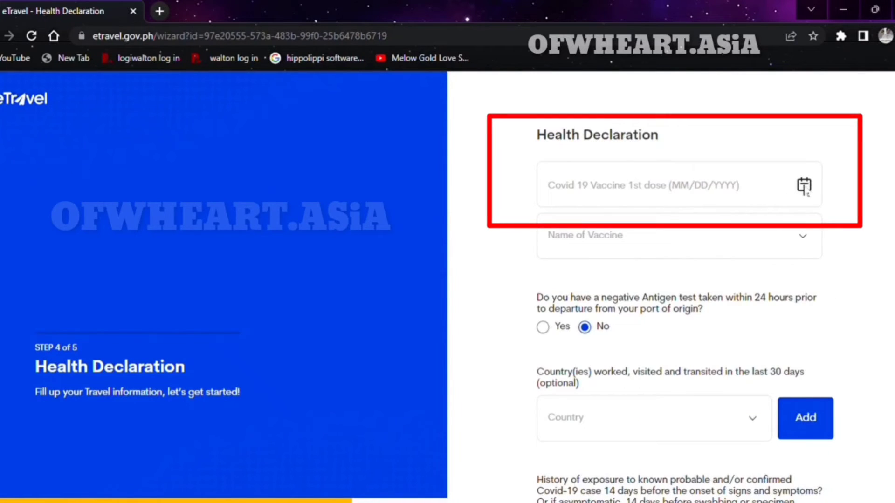
Set the 1st-dose date to 04/04/2021 and pick BIONTECH, PFIZER as the vaccine name.
left_click(806, 189)
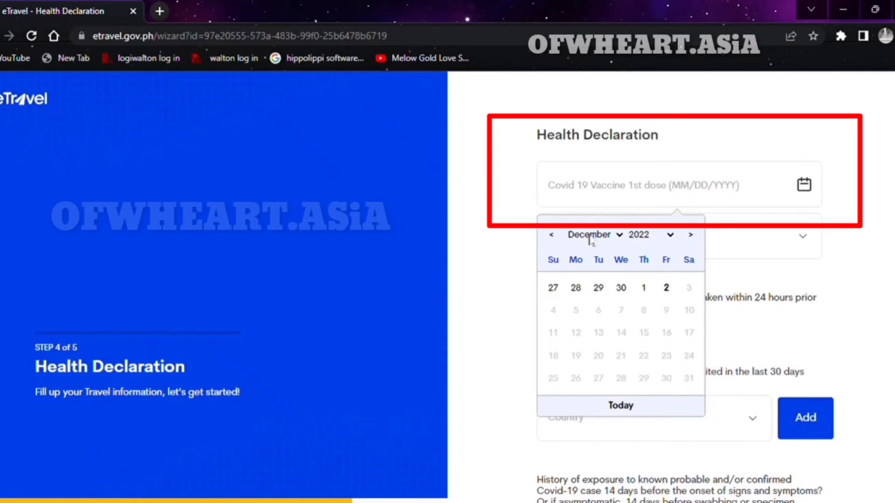
key("a")
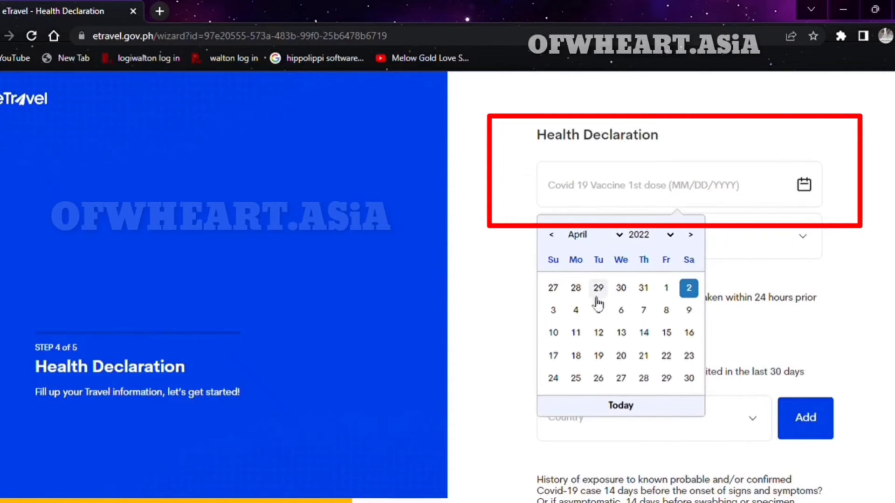
left_click(576, 311)
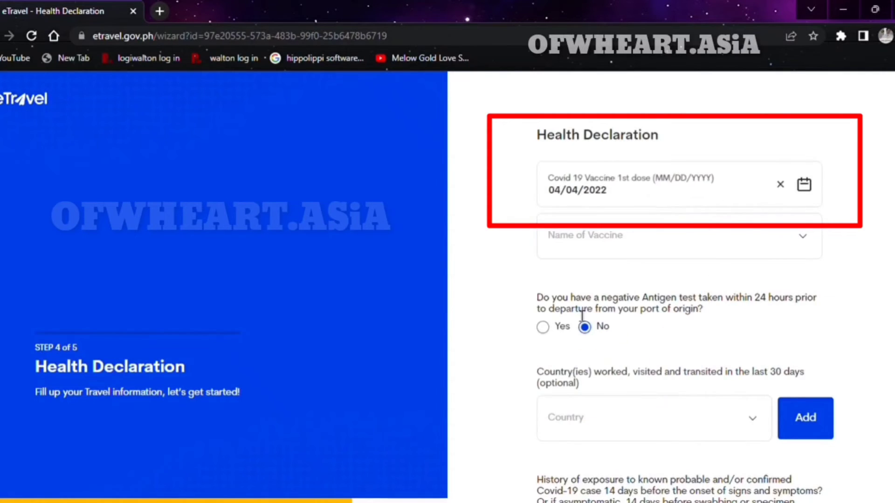
left_click(640, 197)
key("BackSpace")
type("1")
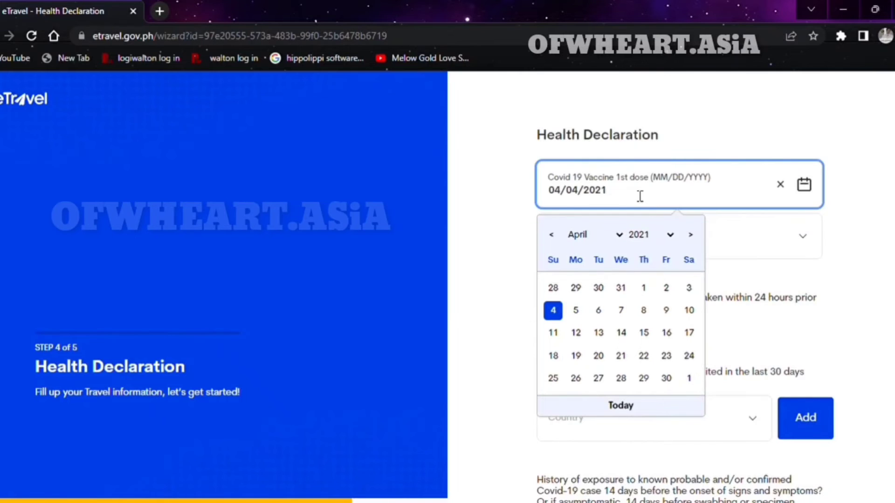
left_click(681, 208)
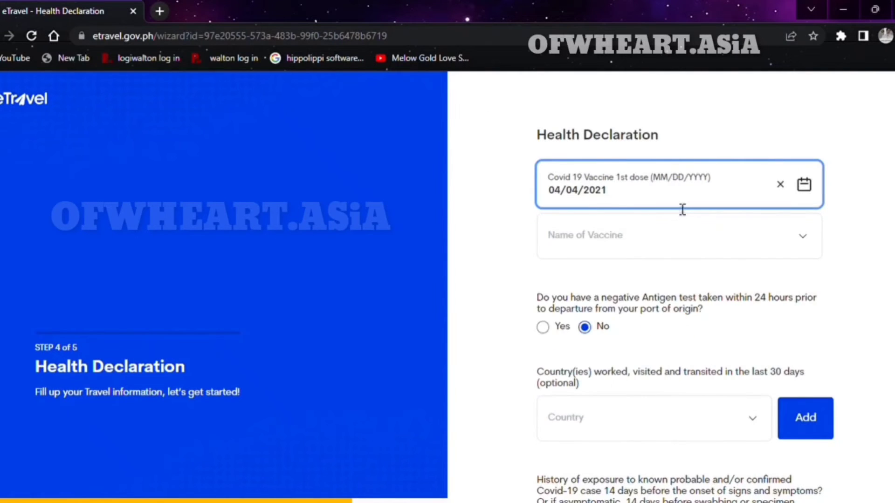
left_click(806, 244)
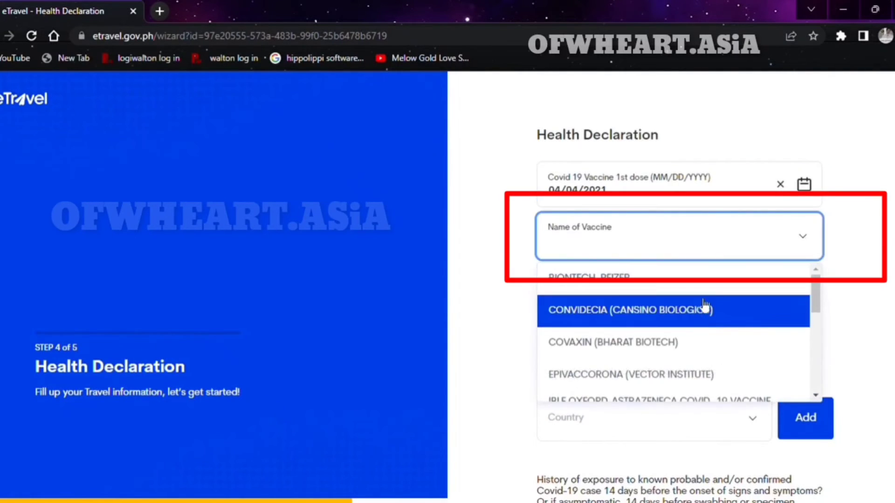
left_click(699, 279)
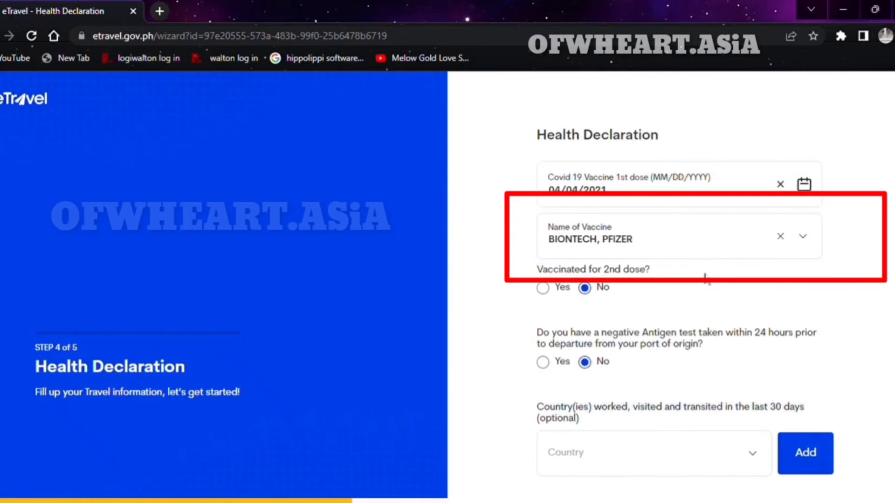
Answer Yes to a 2nd dose dated 07/19/2021 with NABI PFIZER-BIONTECH COVID-19 VACCINE (COMIRNATY).
left_click(542, 287)
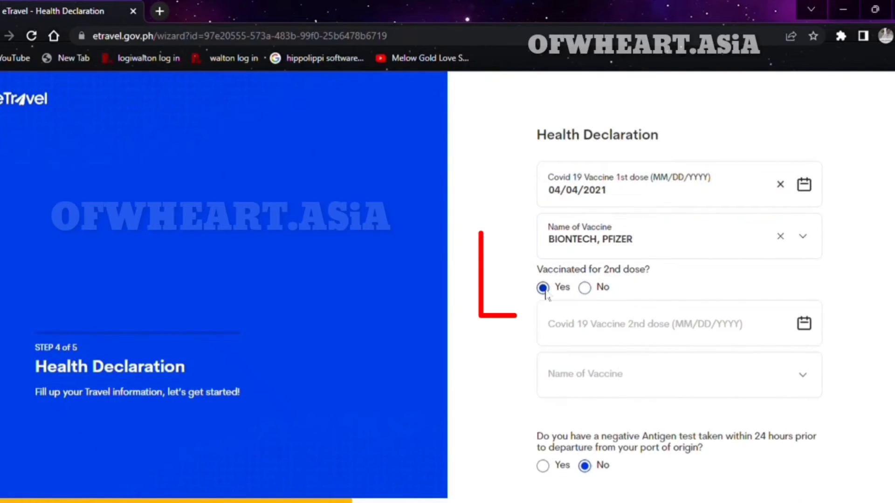
left_click(805, 325)
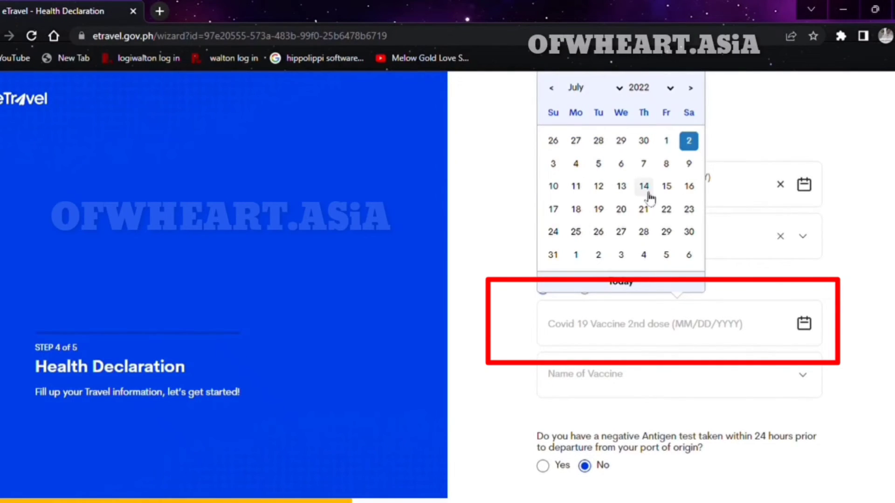
left_click(600, 209)
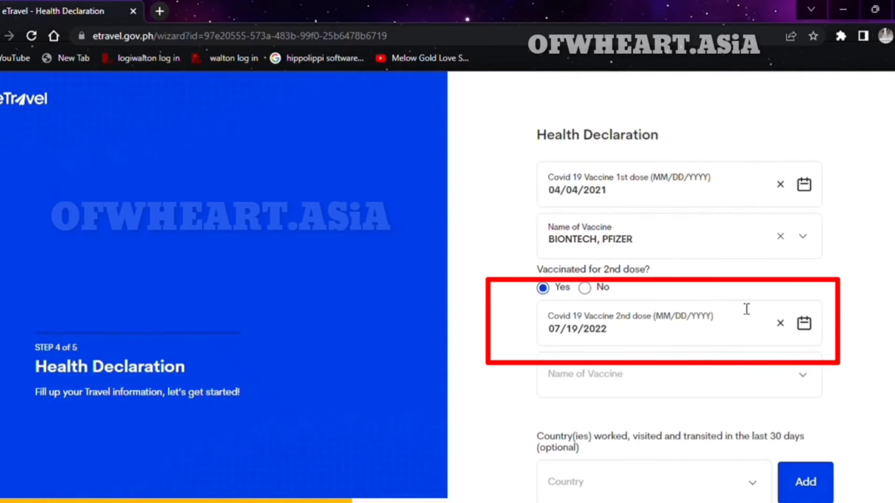
left_click(806, 376)
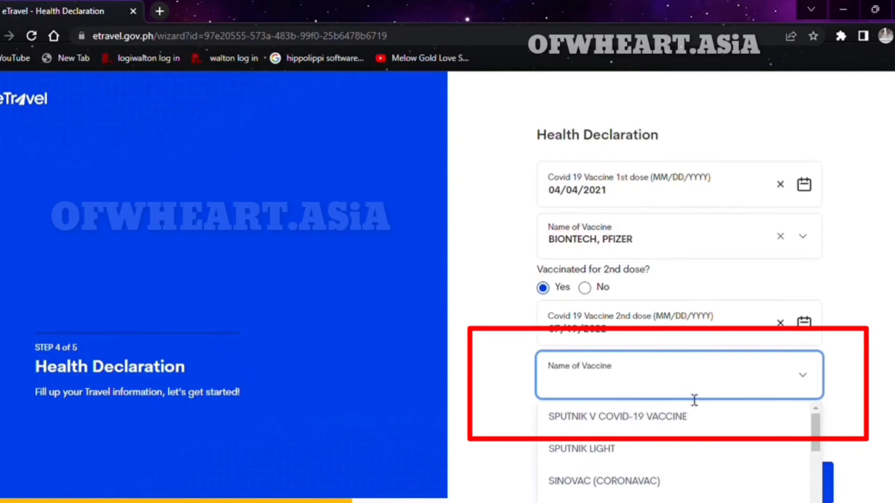
left_click_drag(816, 434, 816, 458)
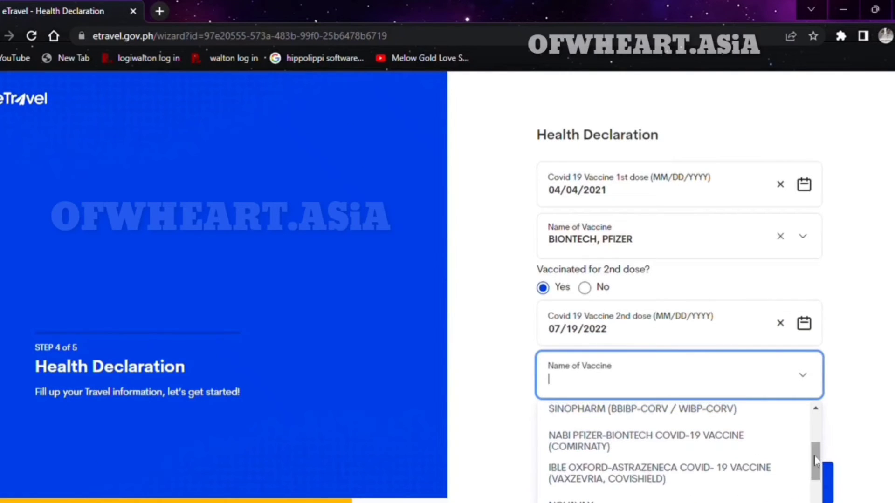
left_click(737, 444)
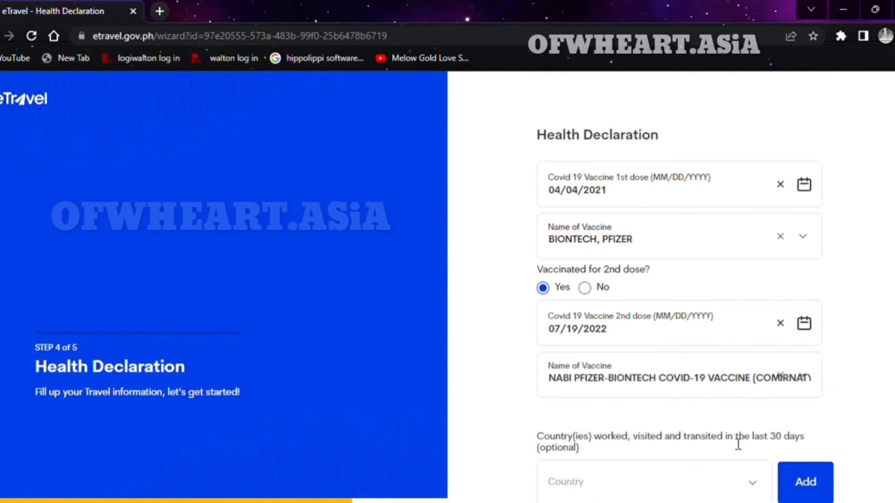
left_click(636, 339)
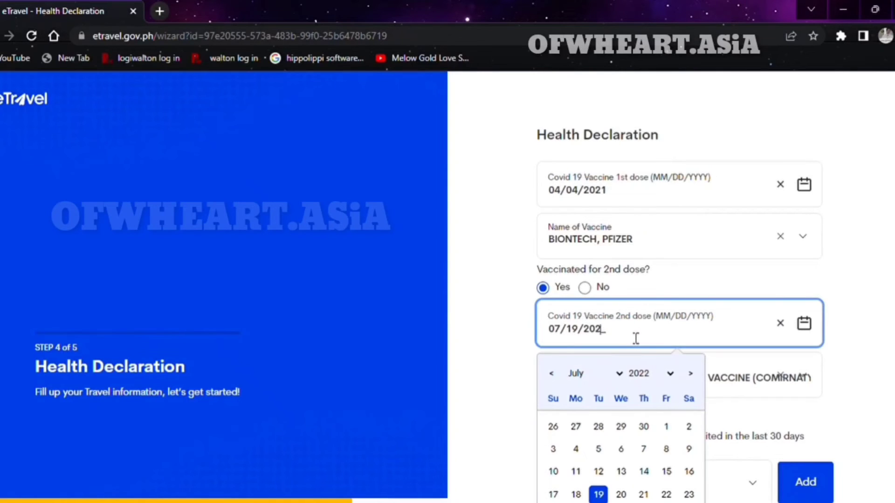
type("1")
left_click(884, 359)
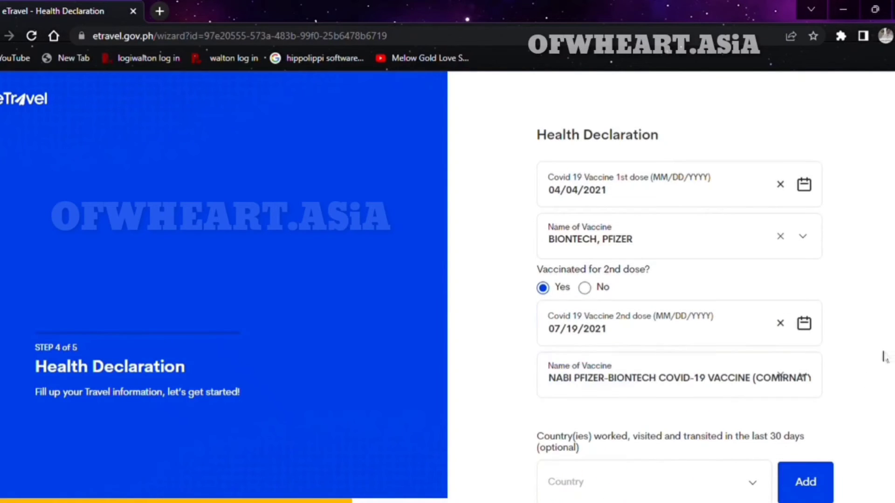
scroll(671, 339, "down", 3)
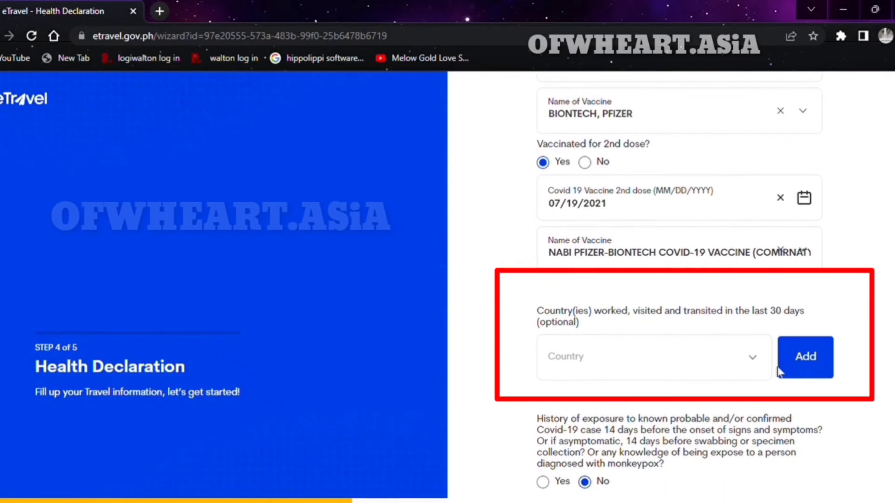
Scroll to the bottom of the Health Declaration and proceed to the Summary step.
scroll(679, 286, "down", 3)
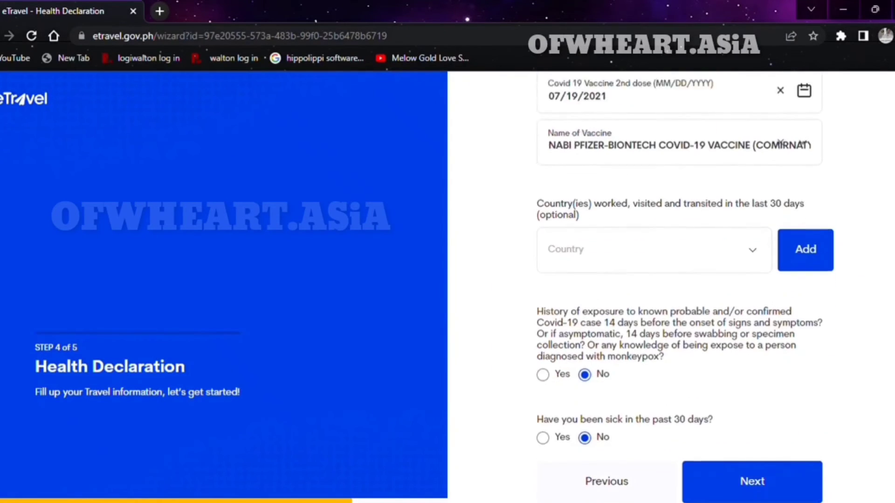
left_click(750, 483)
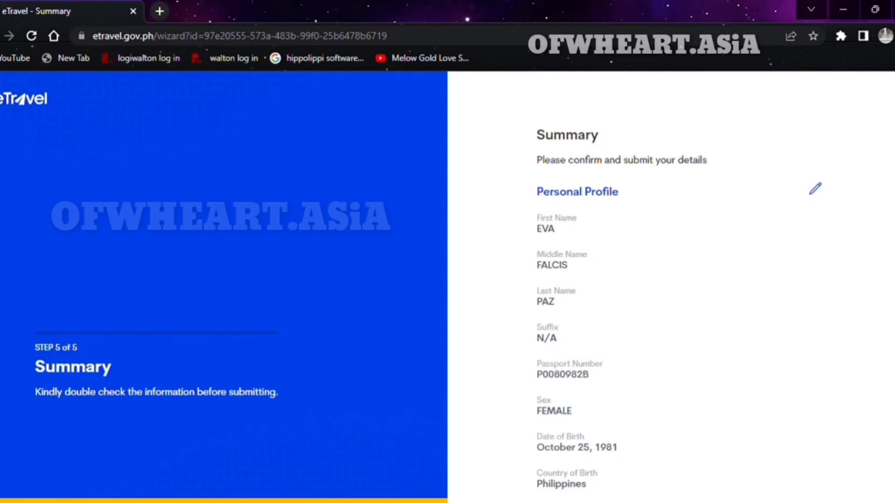
Scroll through the summary down to the health answers and submit the registration.
scroll(671, 287, "down", 5)
scroll(672, 286, "down", 4)
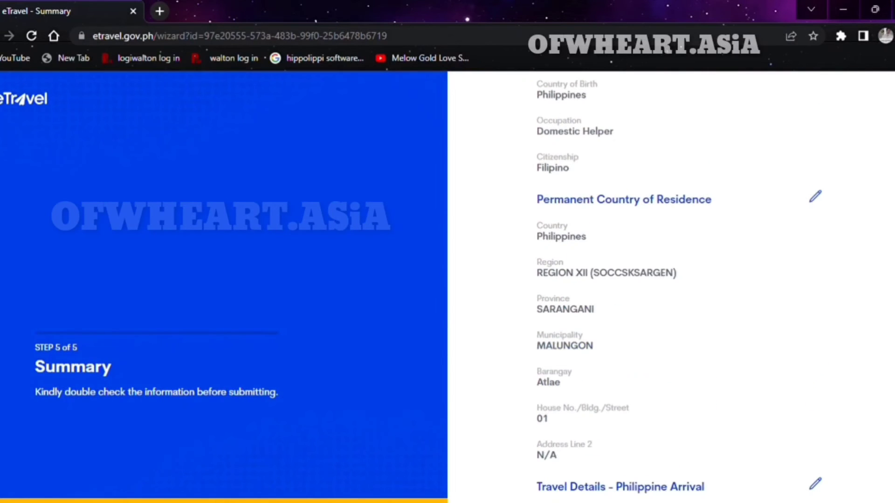
scroll(671, 287, "down", 5)
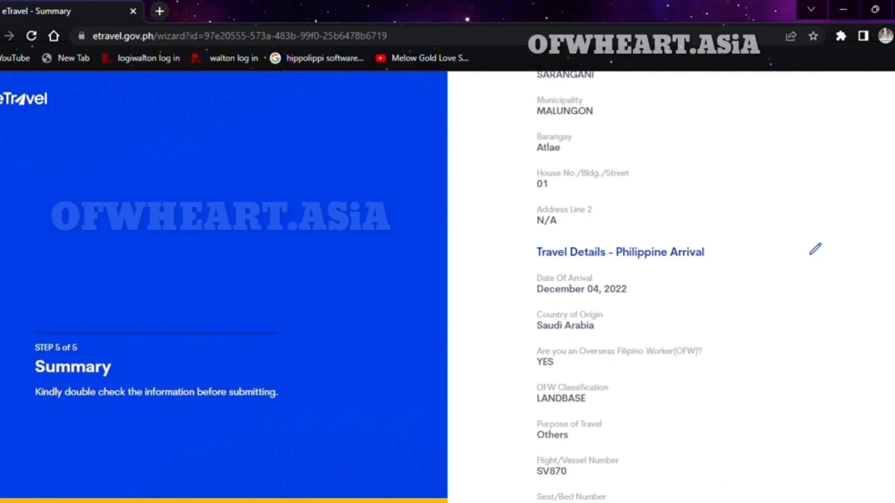
scroll(671, 287, "down", 7)
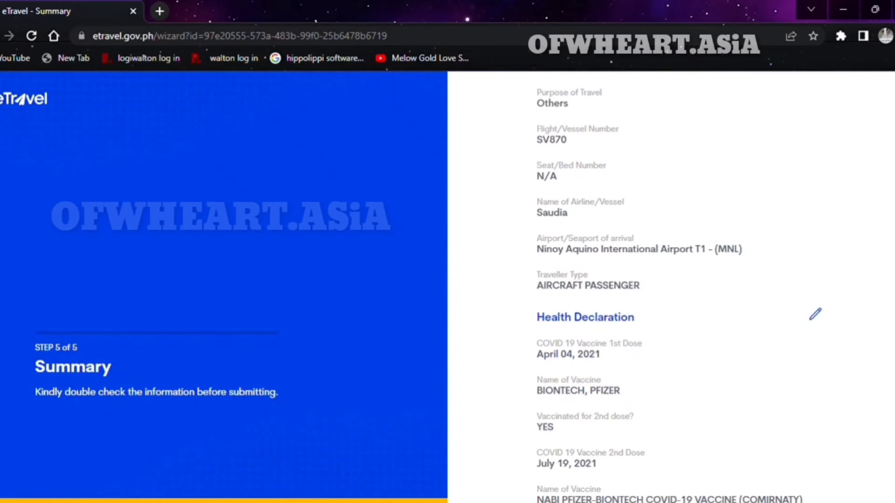
scroll(672, 287, "down", 6)
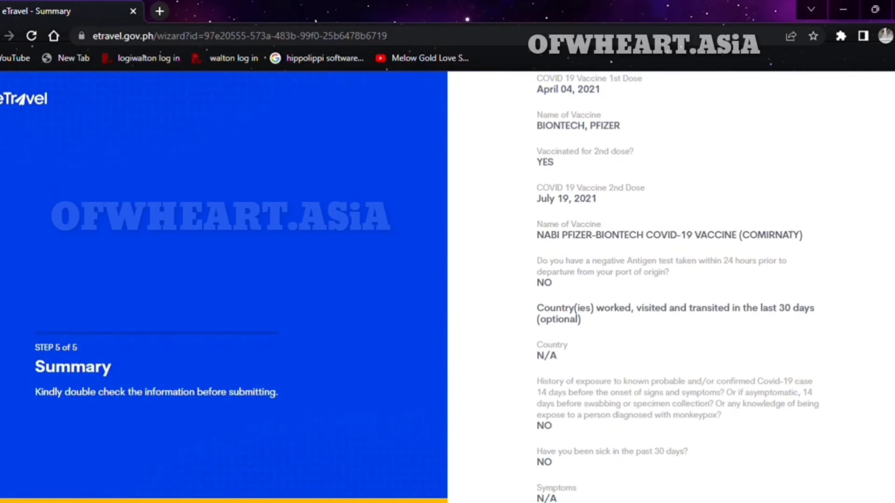
scroll(671, 286, "down", 3)
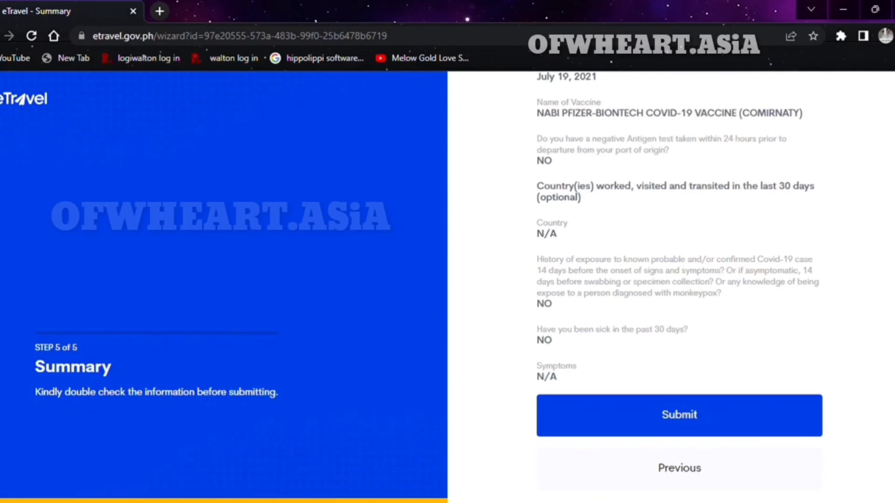
left_click(788, 427)
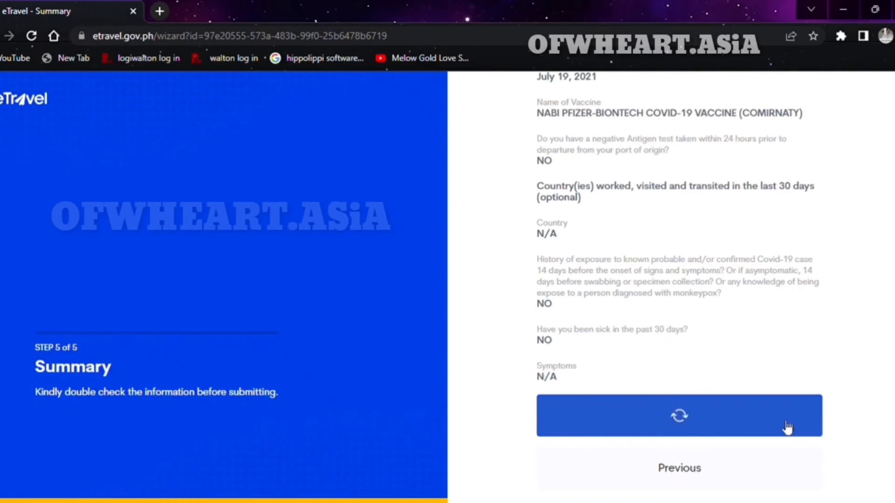